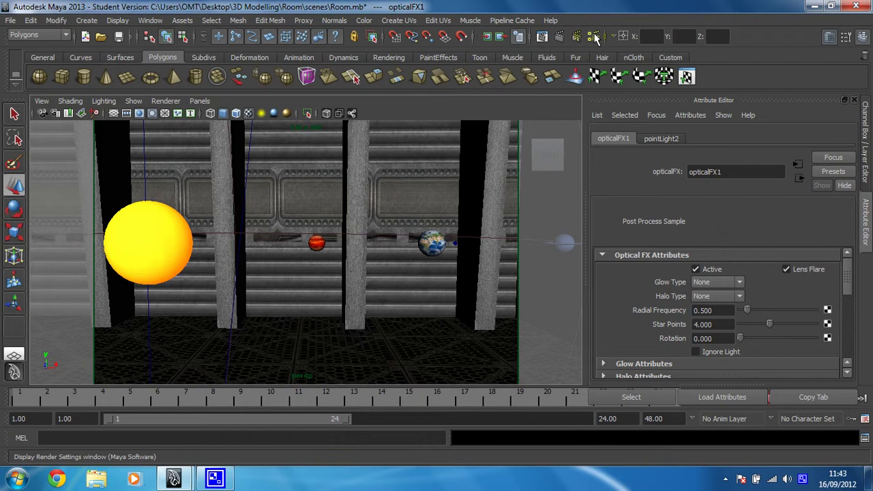
Step: Choose the HD 720 preset (1280 x 720) under Image Size in Render Settings
{"action": "left_click", "coordinate": [595, 38]}
{"action": "left_click_drag", "start_coordinate": [312, 143], "coordinate": [470, 11]}
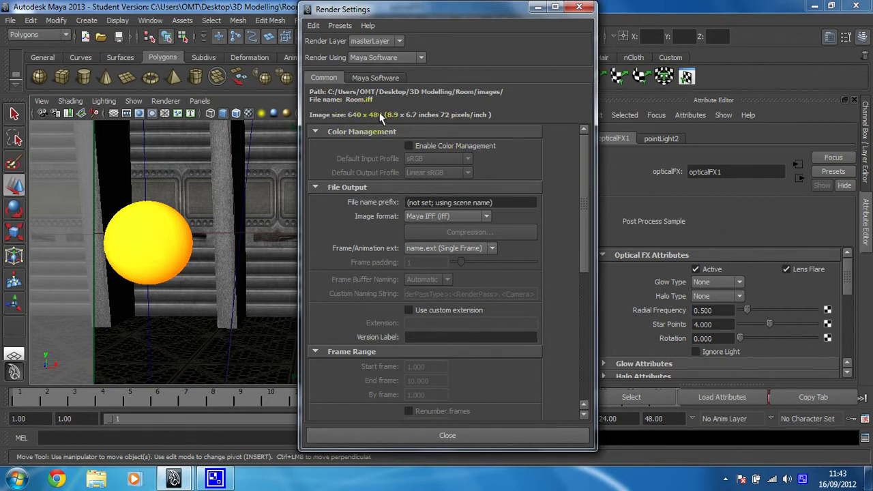
{"action": "left_click_drag", "start_coordinate": [585, 161], "coordinate": [585, 287]}
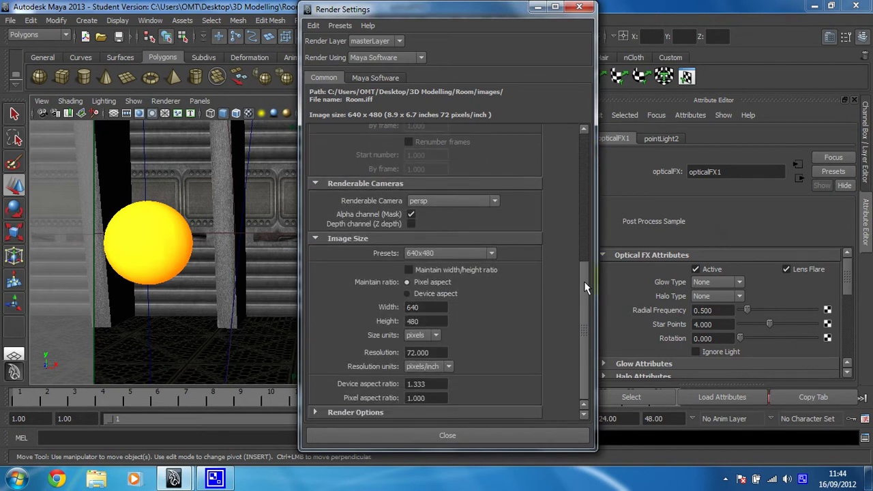
{"action": "left_click", "coordinate": [455, 252]}
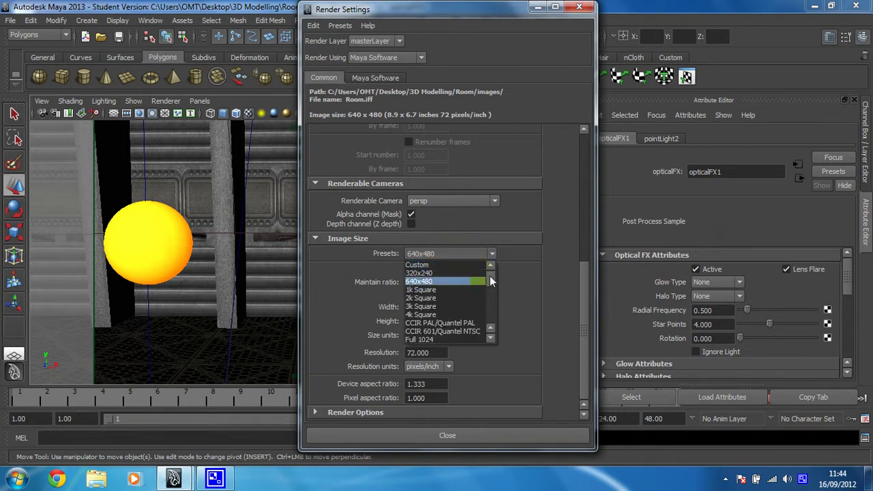
{"action": "scroll", "coordinate": [489, 281], "scroll_direction": "down", "scroll_amount": 3}
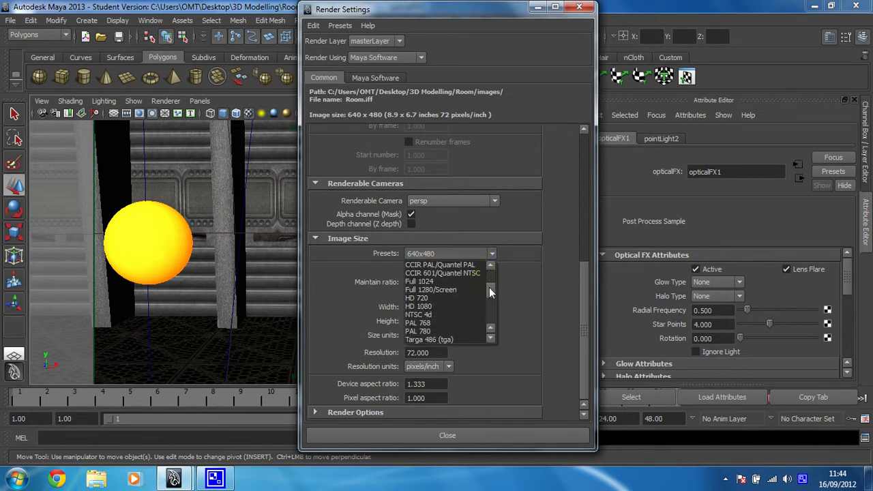
{"action": "left_click", "coordinate": [423, 298]}
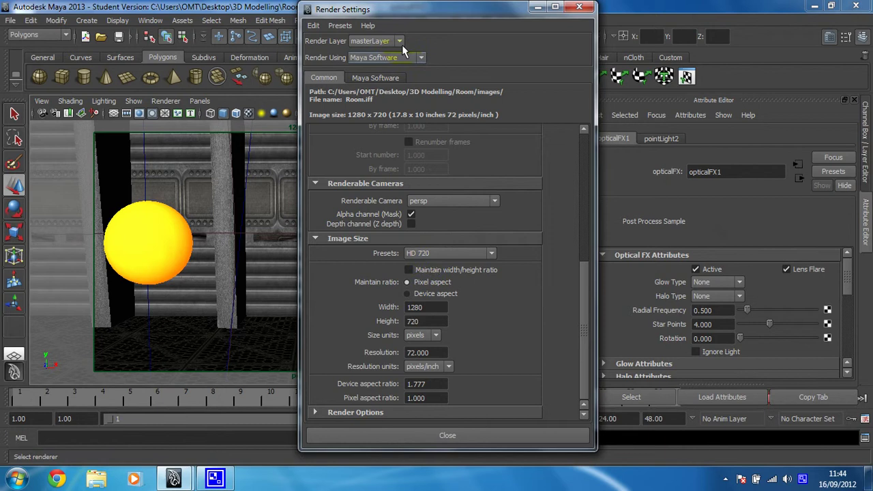
{"action": "left_click_drag", "start_coordinate": [405, 8], "coordinate": [651, 8]}
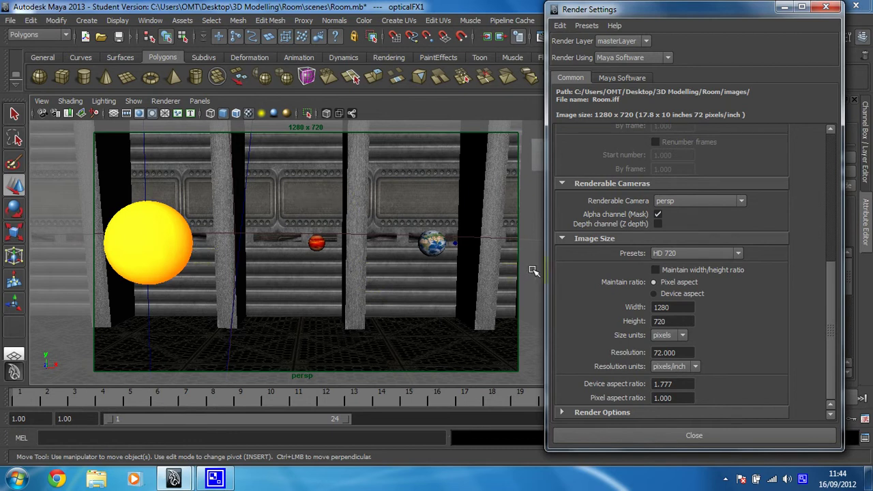
Step: Pick Intermediate quality from the Anti-aliasing Quality list on the Maya Software tab
{"action": "left_click", "coordinate": [613, 78]}
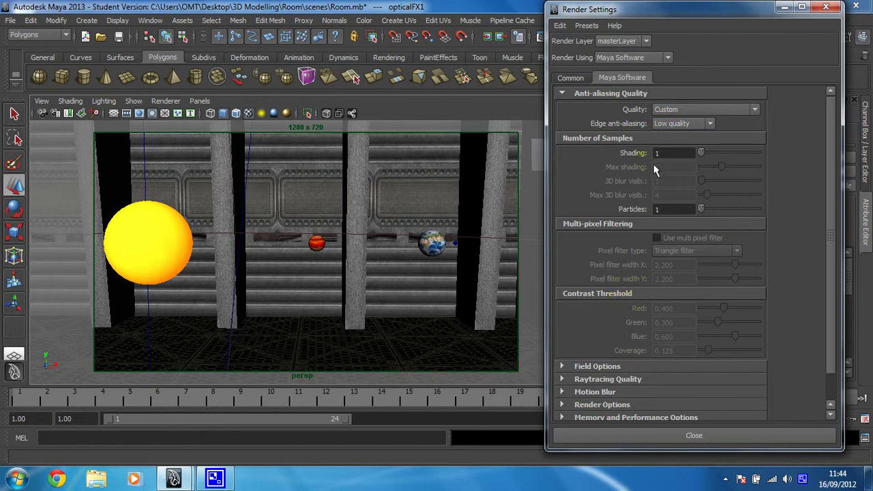
{"action": "left_click", "coordinate": [702, 110]}
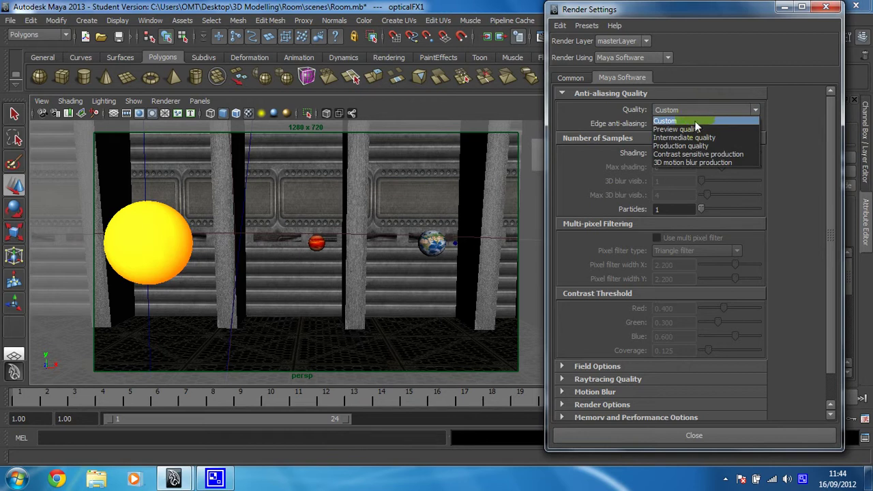
{"action": "left_click", "coordinate": [694, 137]}
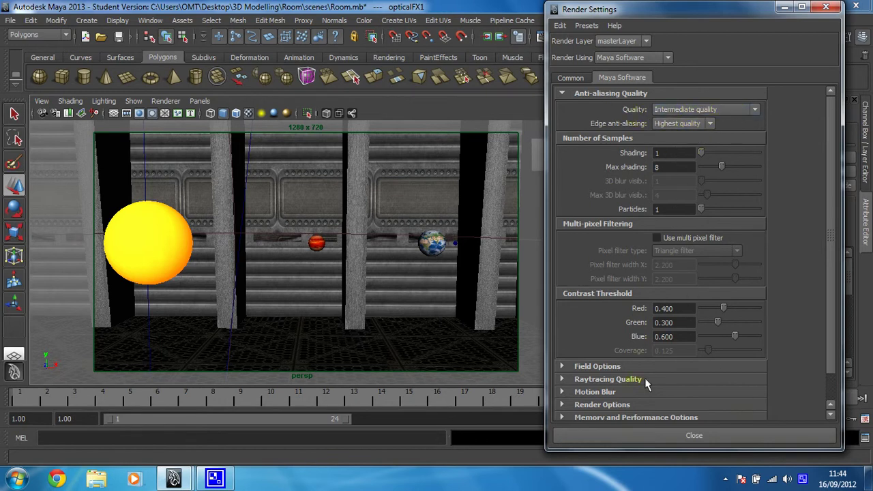
Step: Close Render Settings and reframe the persp camera around the crates, sun and ringed planet
{"action": "left_click", "coordinate": [698, 435]}
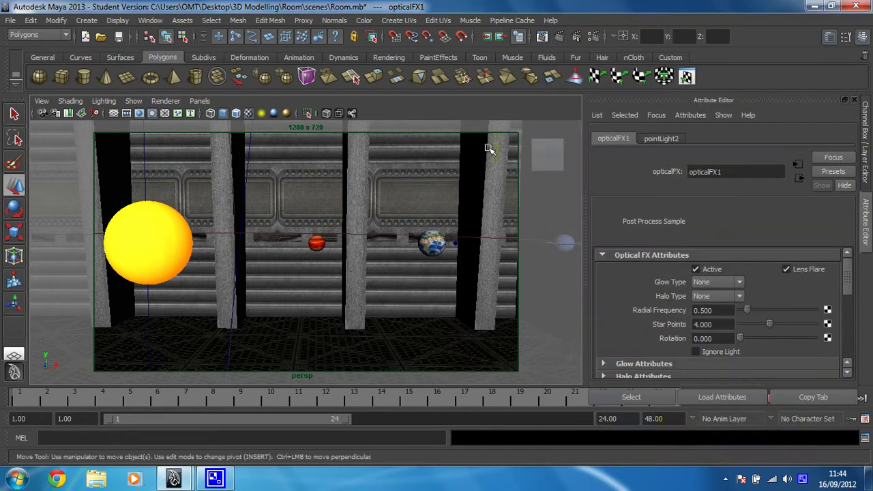
{"action": "left_click_drag", "start_coordinate": [437, 220], "coordinate": [326, 221], "text": "alt"}
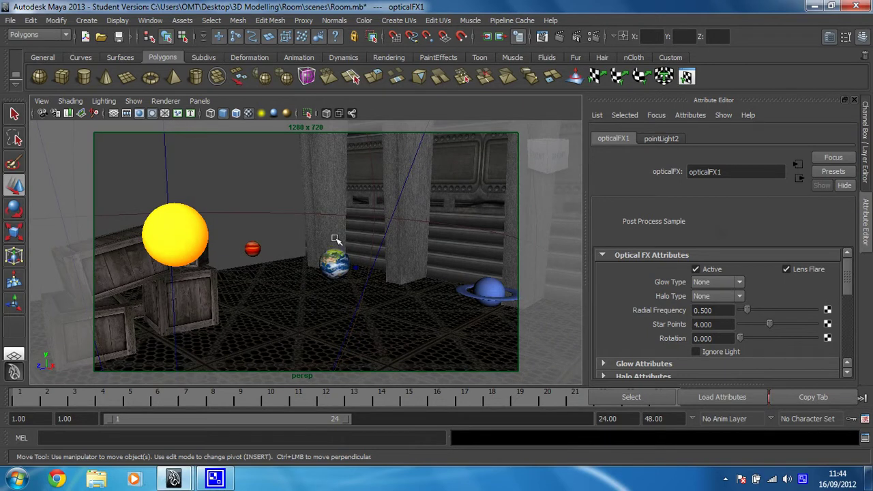
{"action": "middle_click_drag", "start_coordinate": [254, 248], "coordinate": [280, 237], "text": "alt"}
{"action": "right_click_drag", "start_coordinate": [280, 237], "coordinate": [233, 269], "text": "alt"}
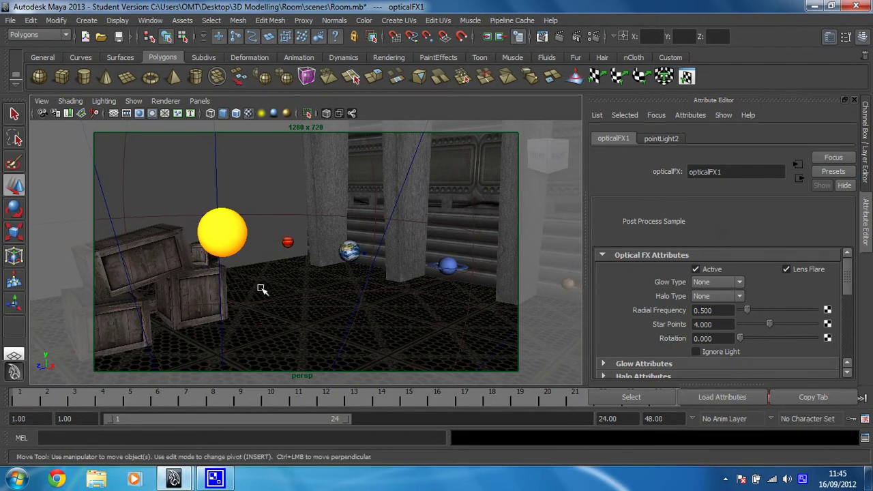
{"action": "mouse_move", "coordinate": [265, 276]}
{"action": "middle_mouse_down", "text": "alt"}
{"action": "mouse_move", "coordinate": [266, 261]}
{"action": "mouse_move", "coordinate": [263, 277]}
{"action": "mouse_move", "coordinate": [279, 275]}
{"action": "middle_mouse_up", "text": "alt"}
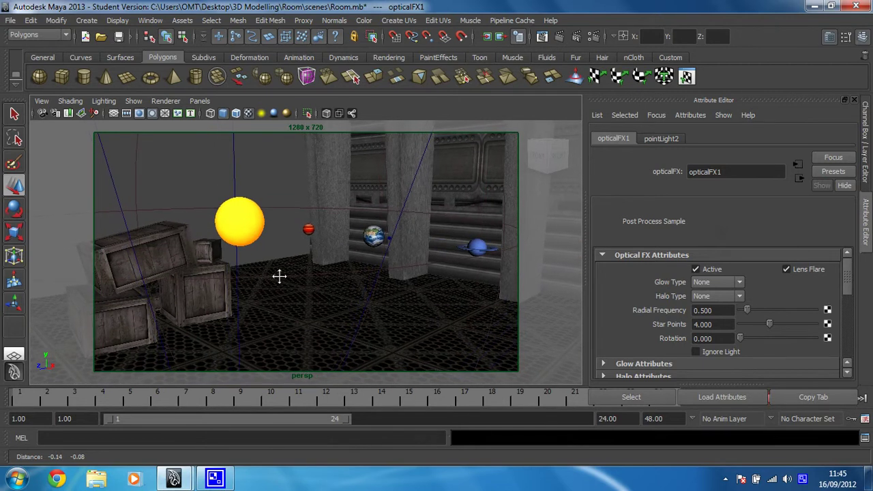
{"action": "left_click_drag", "start_coordinate": [280, 276], "coordinate": [284, 277], "text": "alt"}
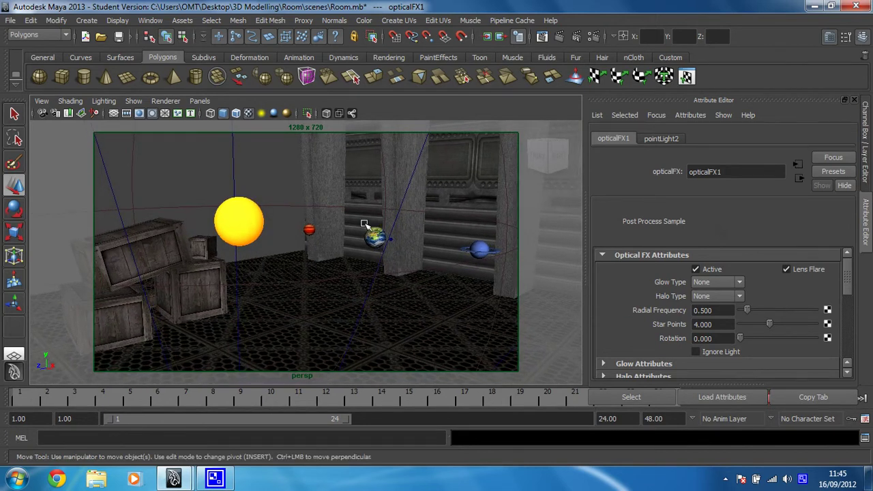
{"action": "left_click", "coordinate": [560, 37]}
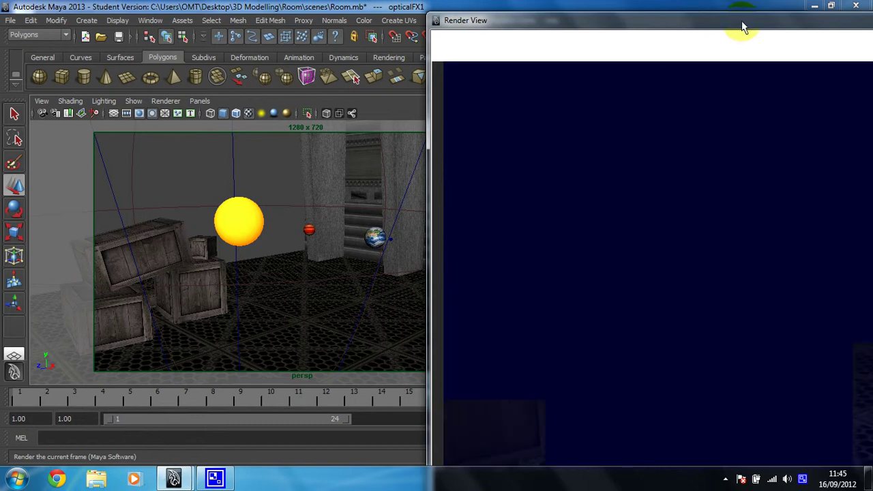
{"action": "left_click", "coordinate": [737, 41]}
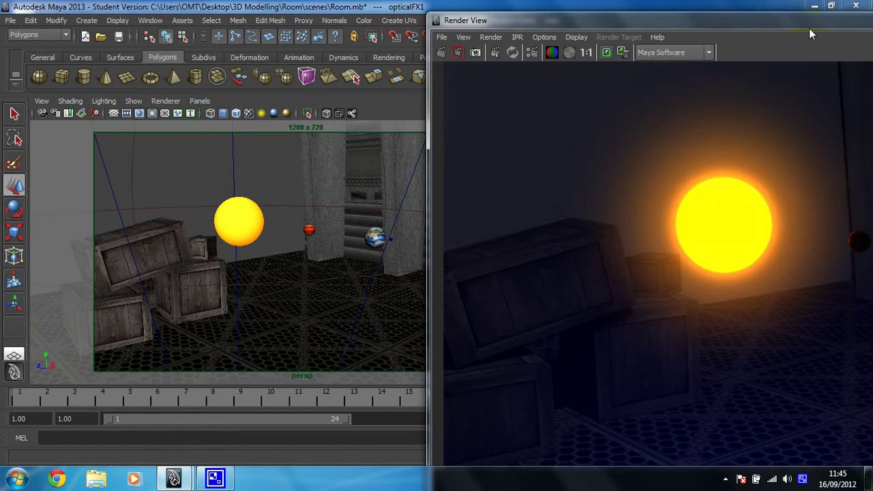
{"action": "left_click_drag", "start_coordinate": [818, 24], "coordinate": [412, 6]}
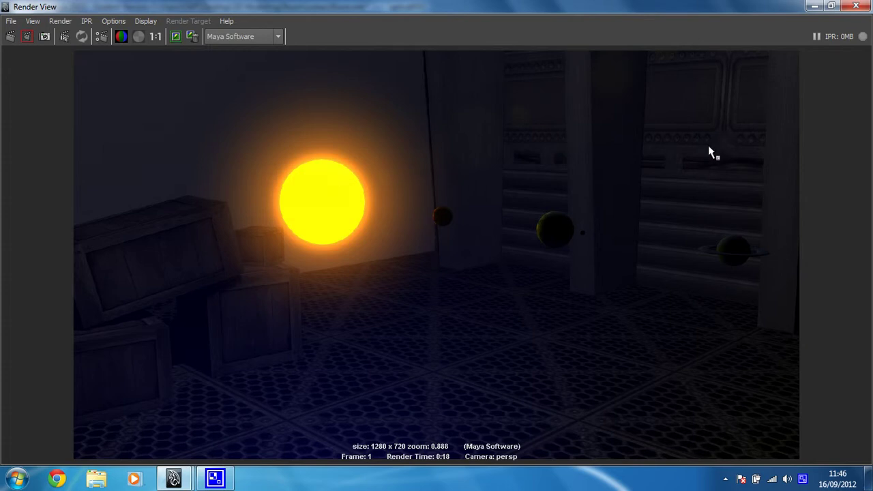
{"action": "left_click", "coordinate": [856, 6]}
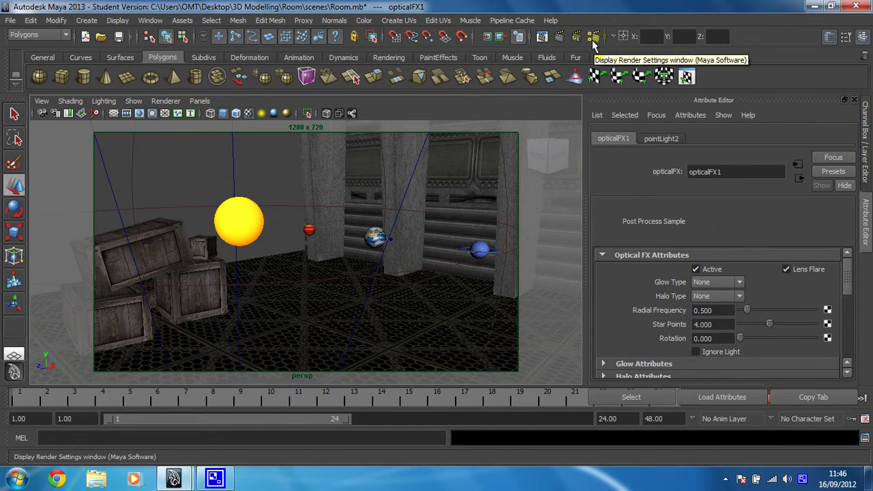
Step: Turn on raytracing with reflections 1, refractions 6 and shadows 2 under Raytracing Quality
{"action": "left_click", "coordinate": [592, 40]}
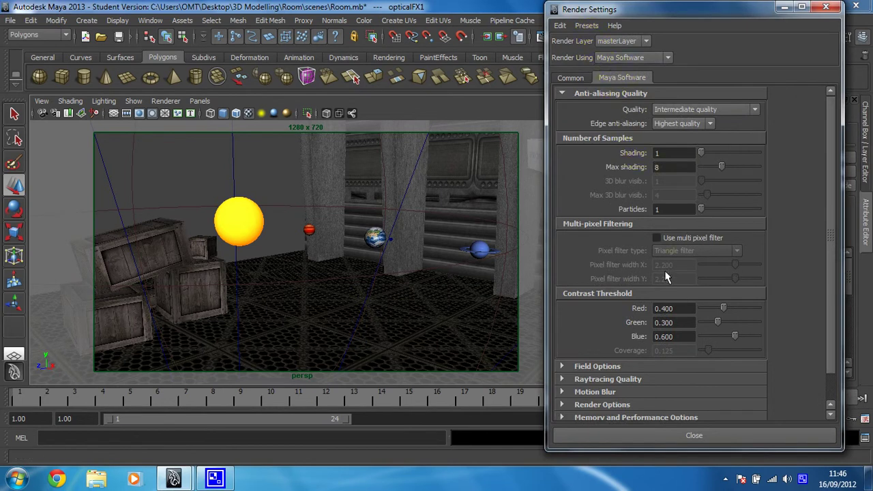
{"action": "scroll", "coordinate": [658, 279], "scroll_direction": "down", "scroll_amount": 1}
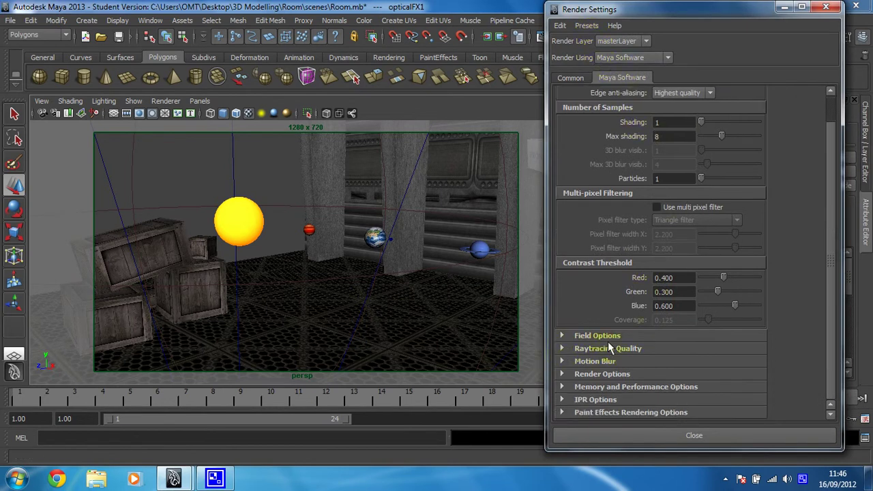
{"action": "left_click", "coordinate": [562, 349]}
{"action": "scroll", "coordinate": [607, 321], "scroll_direction": "down", "scroll_amount": 1}
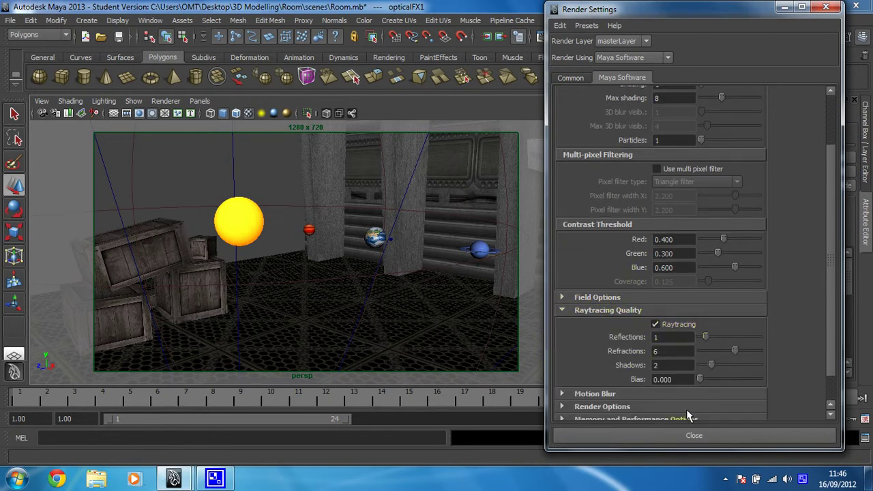
Step: Close Render Settings, render the current frame, then close the finished Render View
{"action": "left_click", "coordinate": [709, 436]}
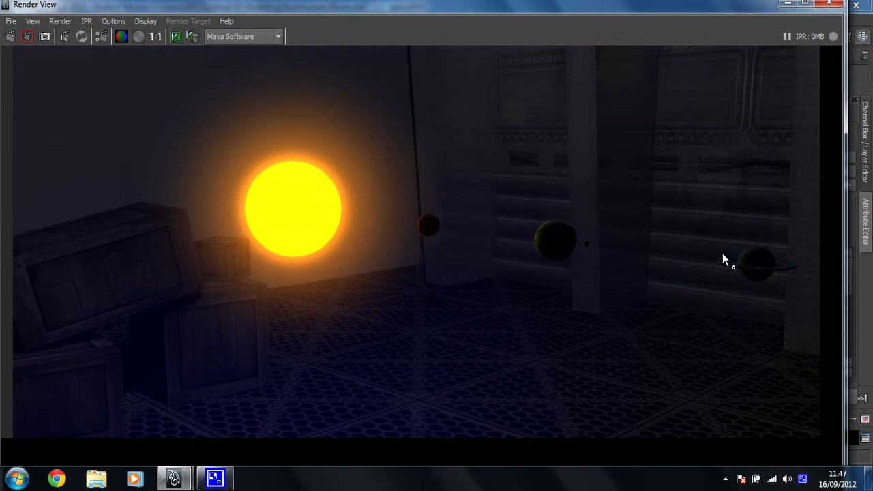
{"action": "left_click", "coordinate": [822, 5]}
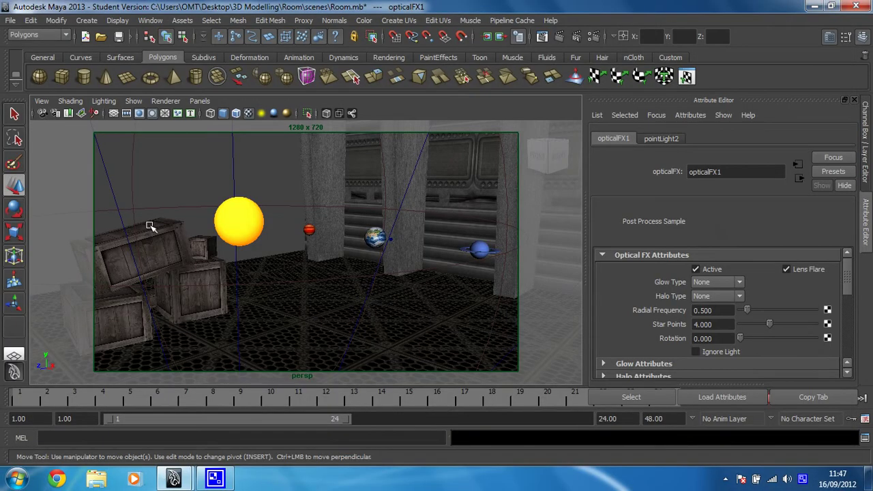
Step: Switch to the Hypershade layout via the hotbox and clear its work-area graph
{"action": "key", "text": "space"}
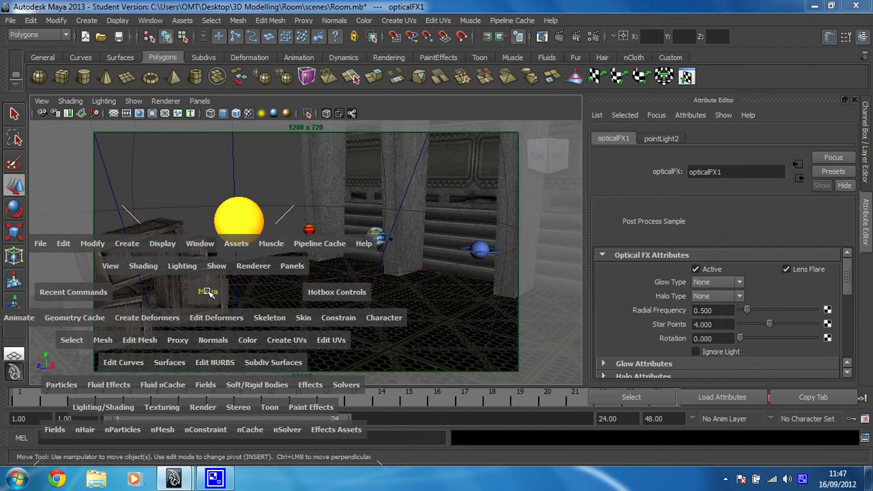
{"action": "left_click_drag", "start_coordinate": [208, 291], "coordinate": [275, 189]}
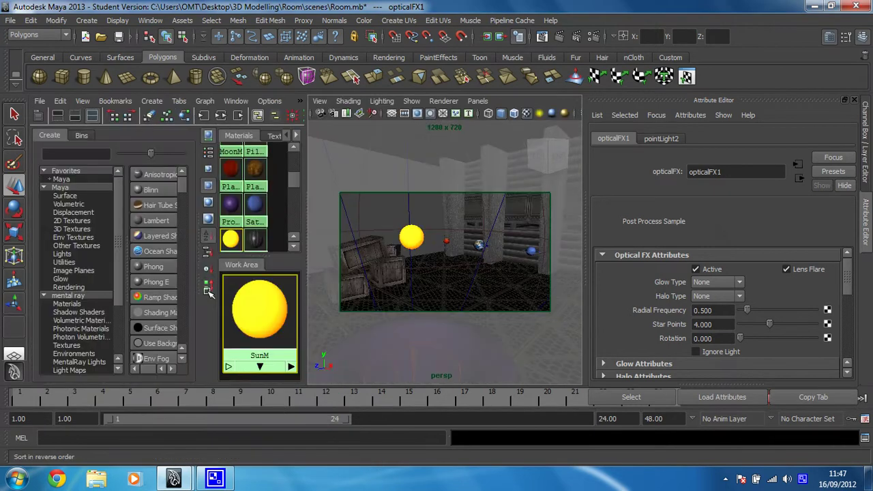
{"action": "right_click", "coordinate": [263, 377]}
{"action": "mouse_move", "coordinate": [368, 358]}
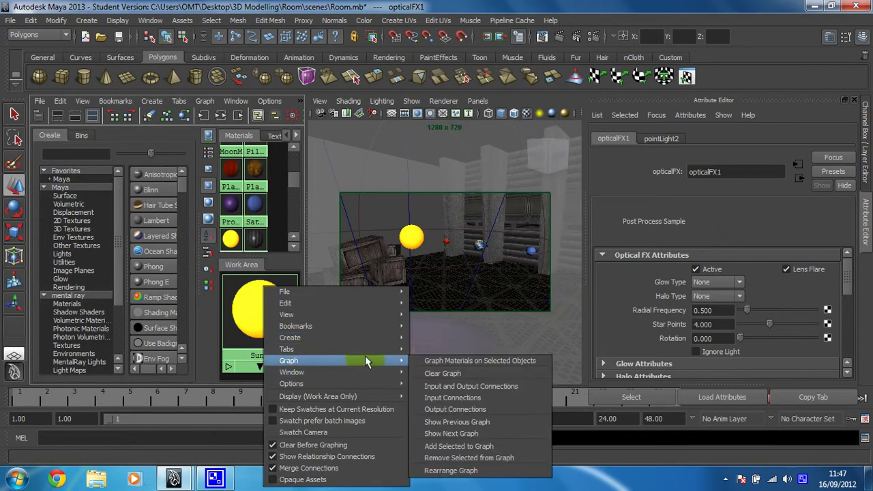
{"action": "left_click", "coordinate": [436, 373]}
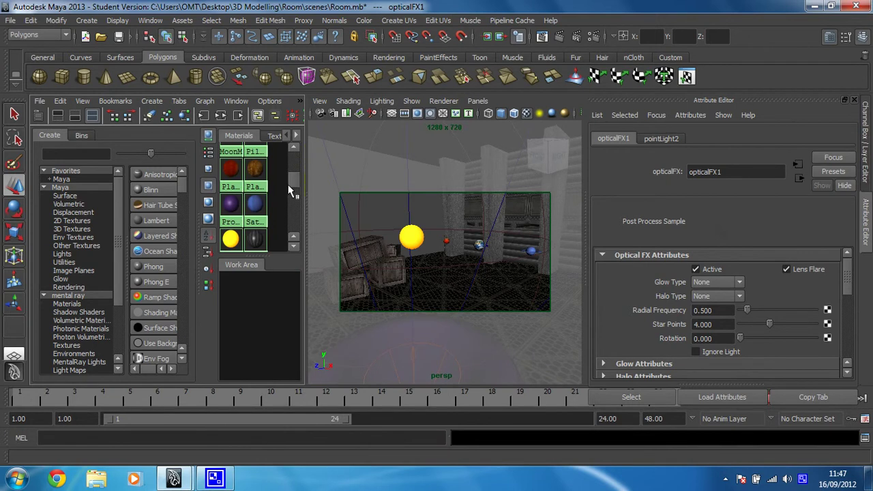
{"action": "scroll", "coordinate": [293, 172], "scroll_direction": "up", "scroll_amount": 1}
{"action": "left_click_drag", "start_coordinate": [293, 175], "coordinate": [293, 161]}
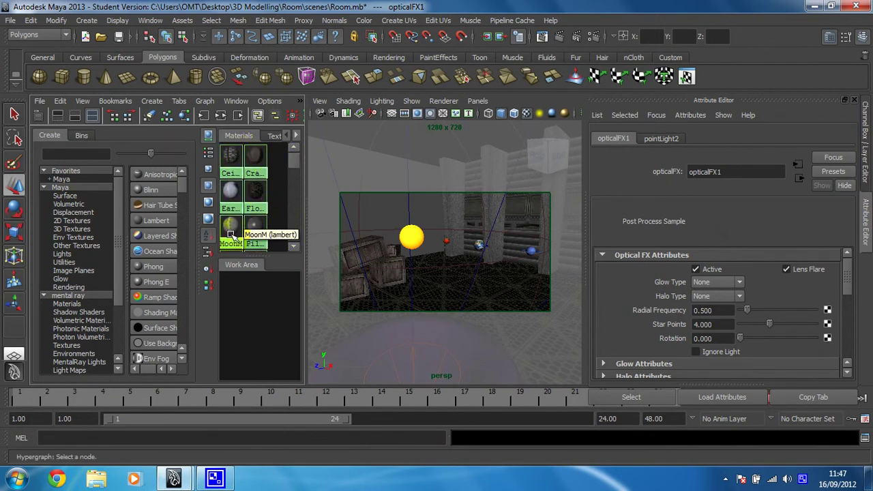
Step: Set the PillarM material's Reflectivity to 0.1 in its Raytrace Options
{"action": "left_click", "coordinate": [256, 226]}
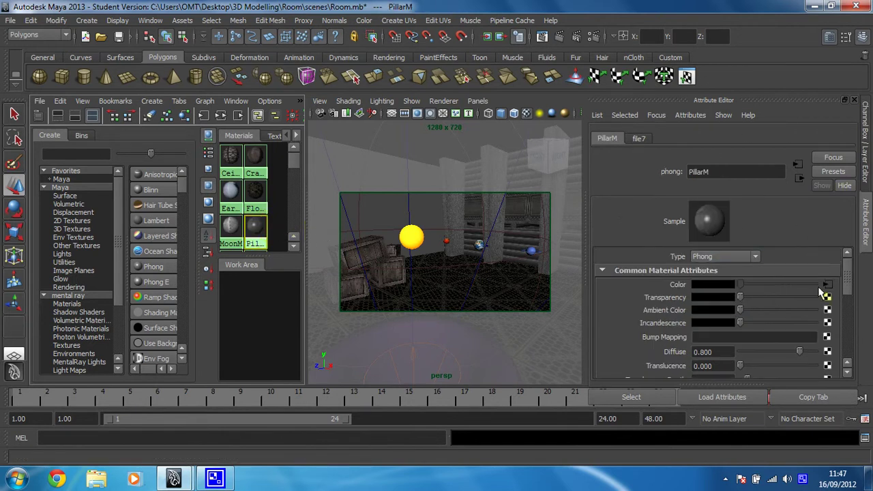
{"action": "left_click_drag", "start_coordinate": [846, 279], "coordinate": [850, 333]}
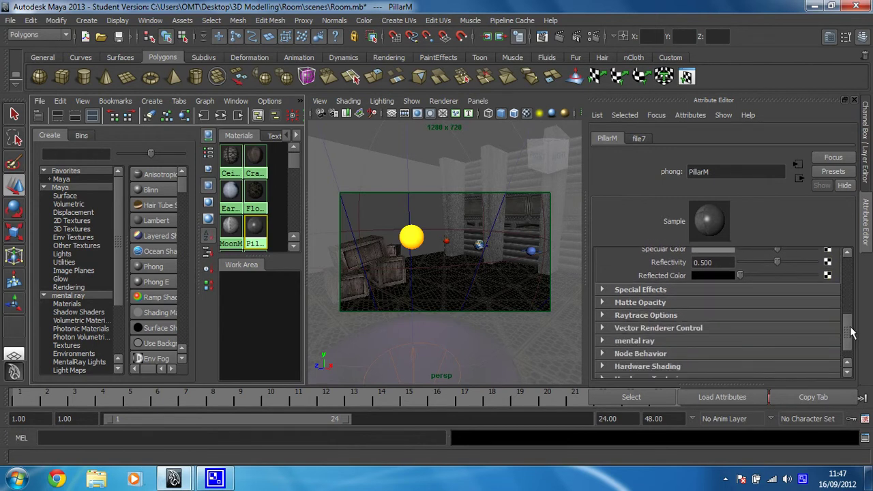
{"action": "left_click", "coordinate": [630, 315]}
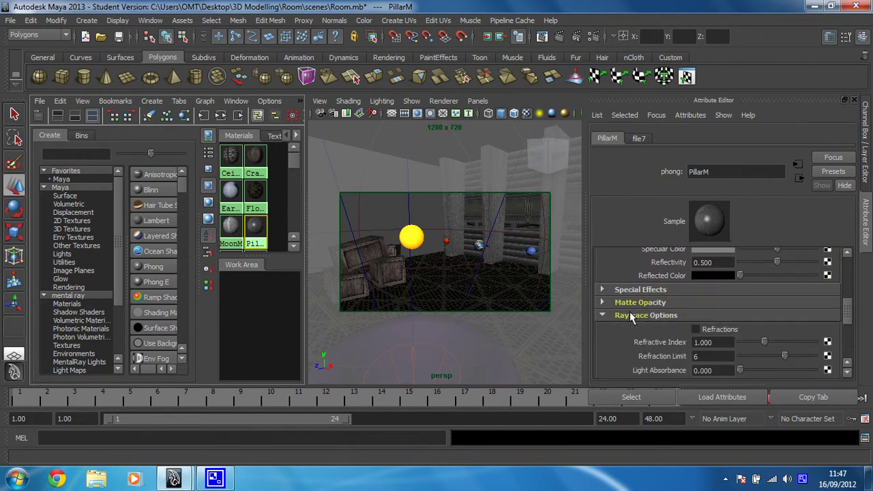
{"action": "mouse_move", "coordinate": [849, 314]}
{"action": "left_mouse_down"}
{"action": "mouse_move", "coordinate": [849, 340]}
{"action": "mouse_move", "coordinate": [849, 315]}
{"action": "left_mouse_up"}
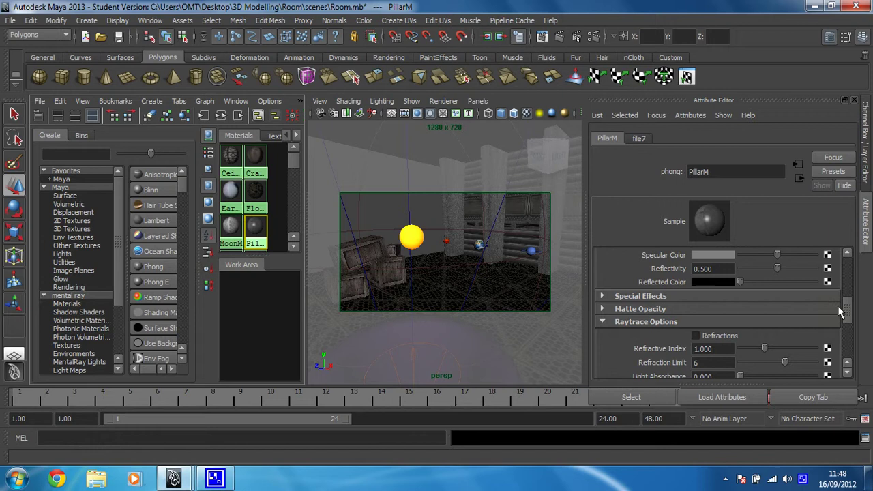
{"action": "mouse_move", "coordinate": [852, 314]}
{"action": "left_mouse_down"}
{"action": "mouse_move", "coordinate": [856, 274]}
{"action": "mouse_move", "coordinate": [856, 306]}
{"action": "left_mouse_up"}
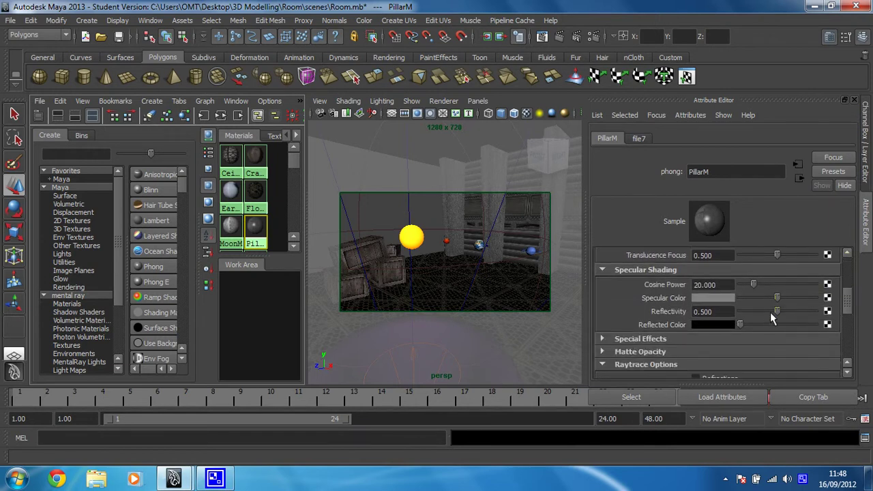
{"action": "left_click", "coordinate": [731, 312]}
{"action": "double_click", "coordinate": [731, 312]}
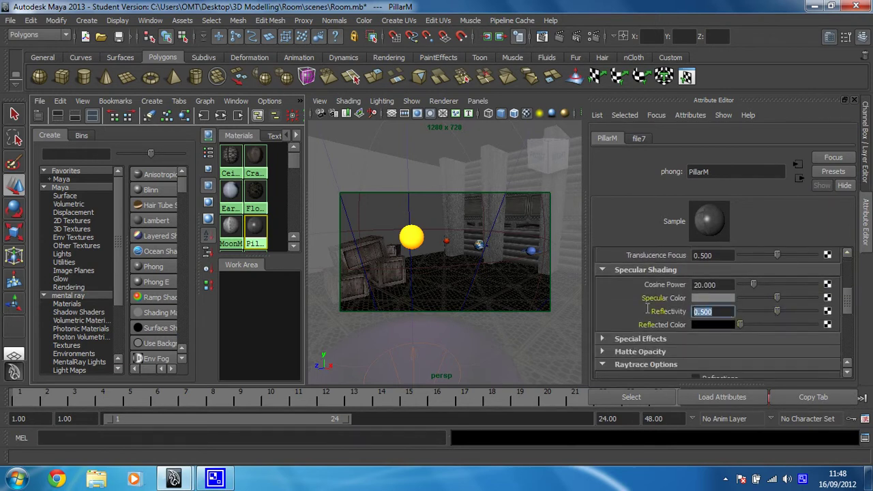
{"action": "type", "text": "0.1"}
{"action": "key", "text": "Return"}
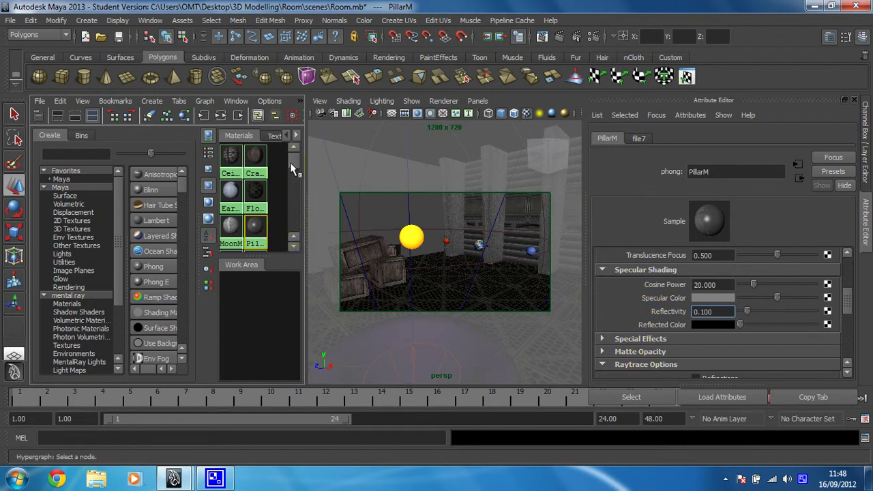
Step: Set the WallM material's Reflectivity to 0.1 as well
{"action": "scroll", "coordinate": [289, 163], "scroll_direction": "down", "scroll_amount": 5}
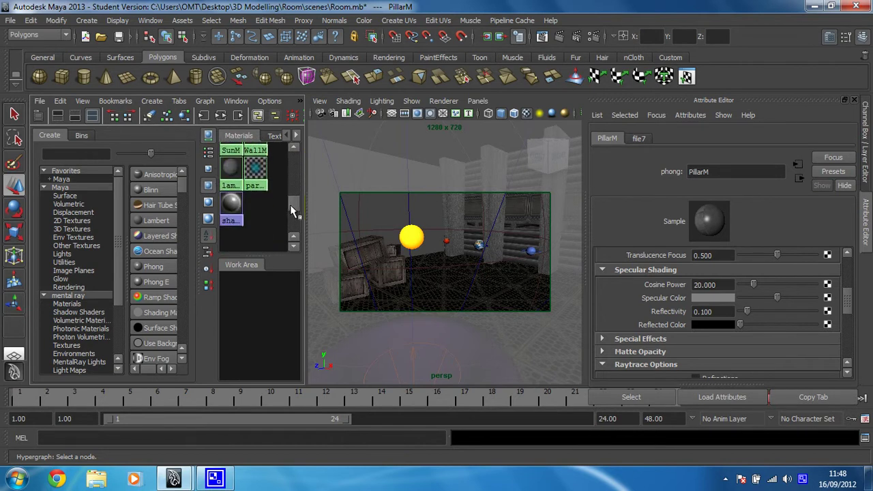
{"action": "scroll", "coordinate": [290, 205], "scroll_direction": "up", "scroll_amount": 2}
{"action": "left_click", "coordinate": [255, 169]}
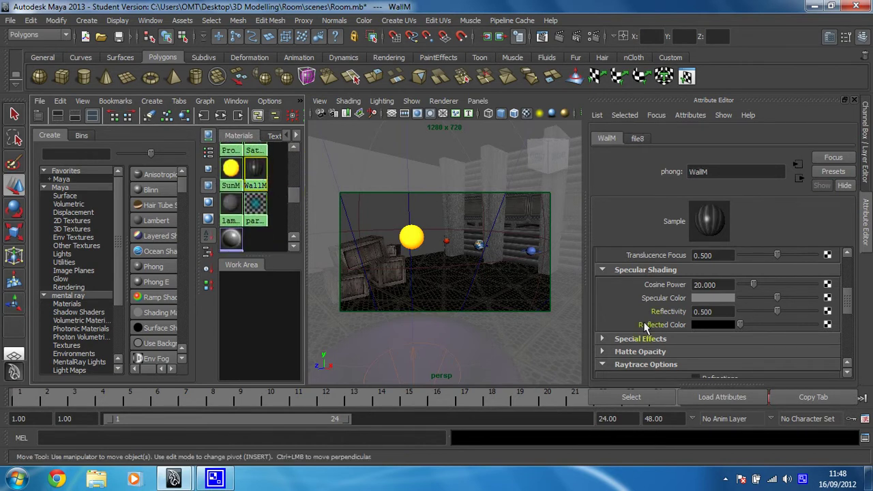
{"action": "double_click", "coordinate": [728, 311]}
{"action": "type", "text": "0."}
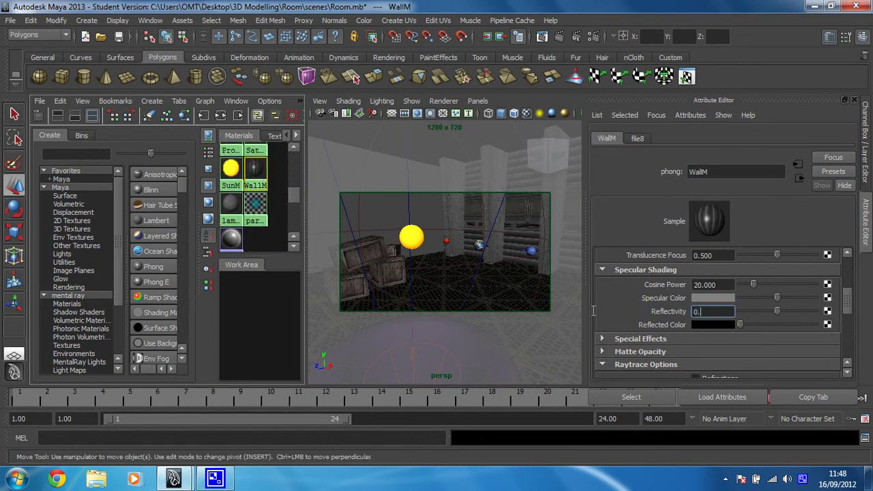
{"action": "type", "text": "1"}
{"action": "key", "text": "Return"}
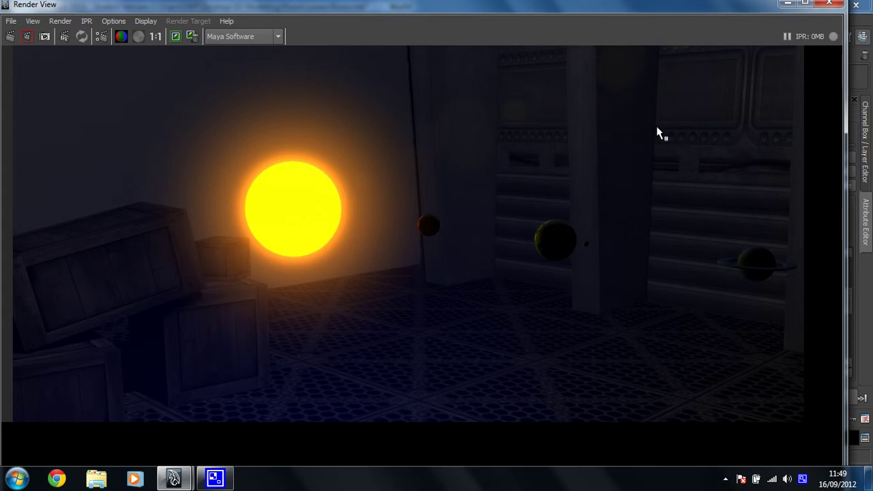
Step: Maximize the Render View to inspect the finished 1280 x 720 render full screen
{"action": "double_click", "coordinate": [602, 7]}
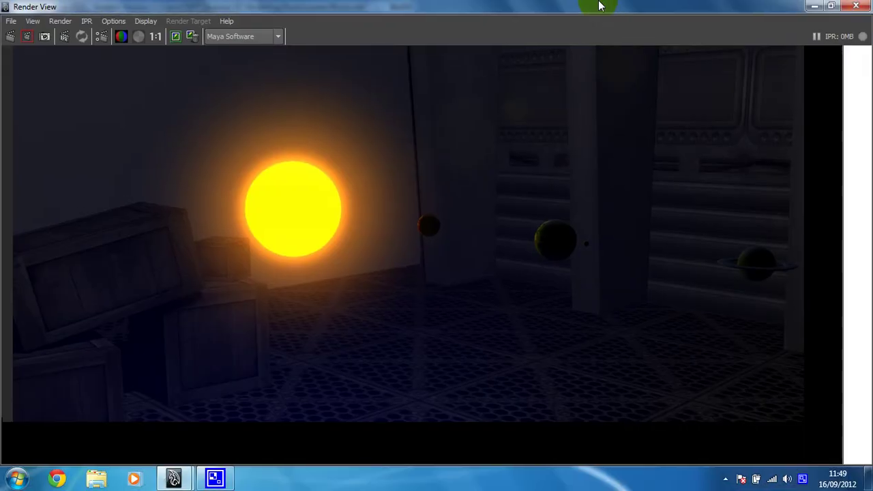